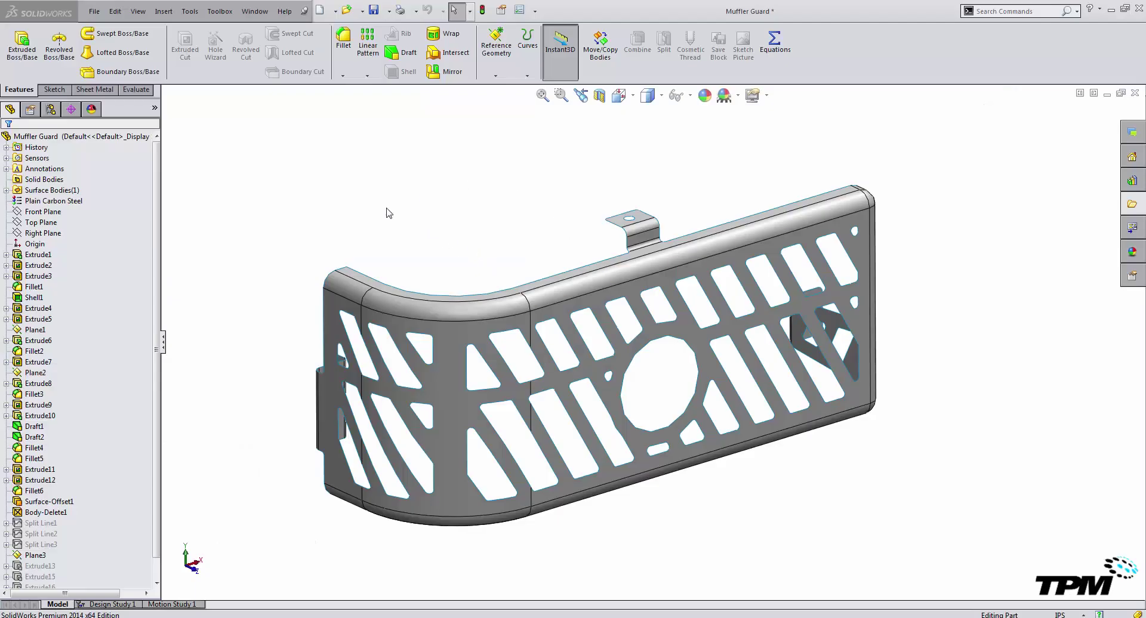
Check the part's Plain Carbon Steel material settings and close them unchanged.
right_click(64, 200)
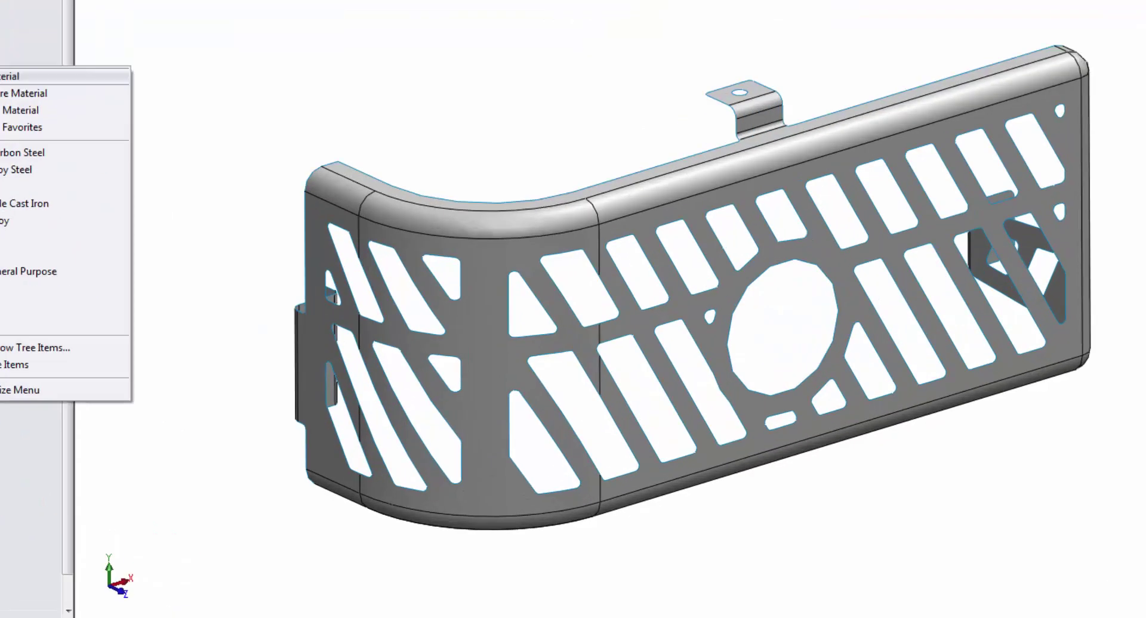
left_click(12, 76)
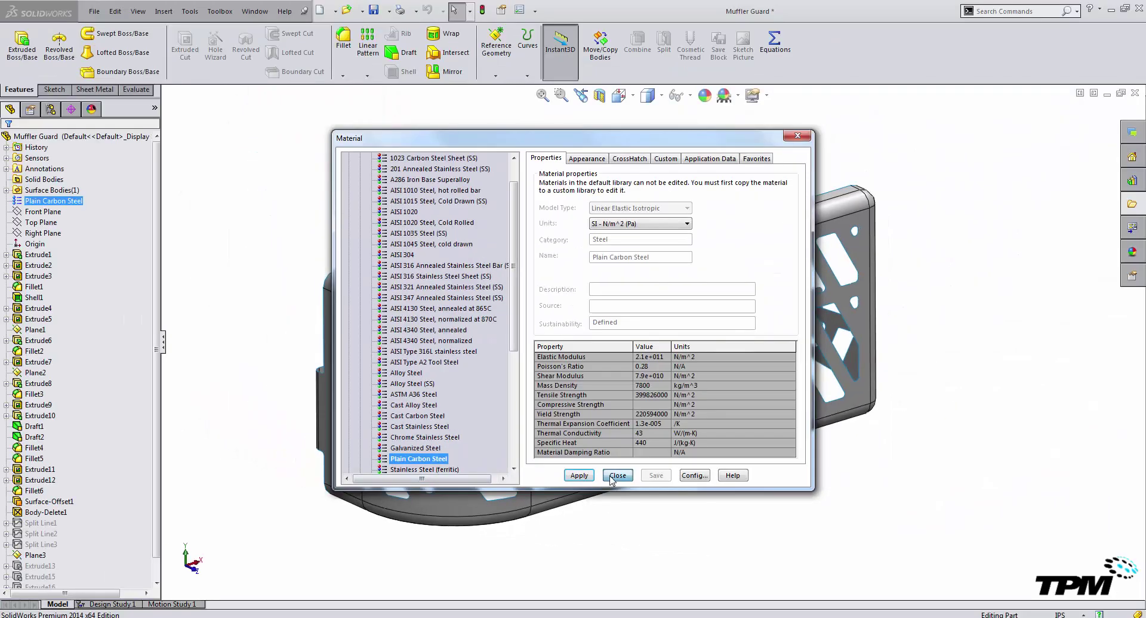
left_click(607, 478)
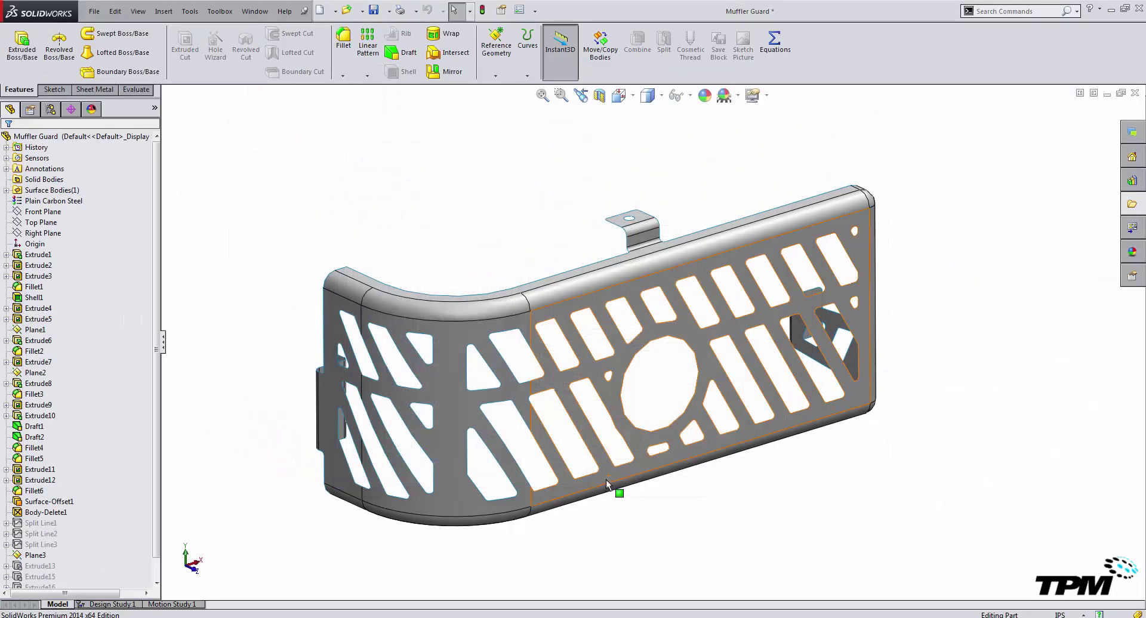
Enable the SolidWorks Simulation add-in and bring up the Simulation tools.
left_click(535, 10)
left_click(544, 52)
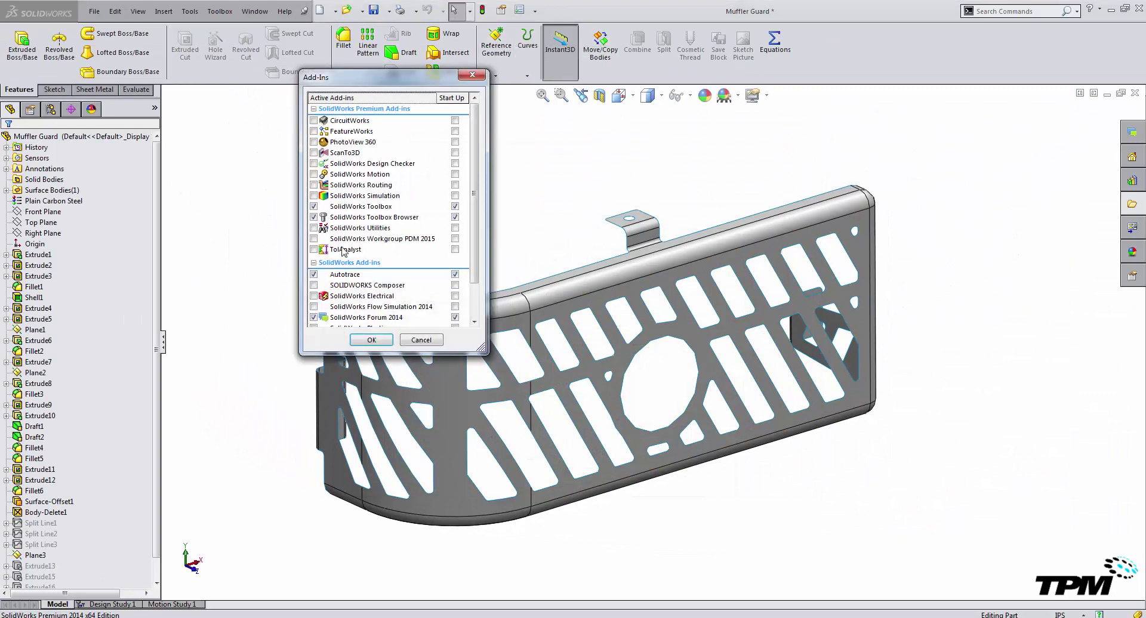
left_click(314, 197)
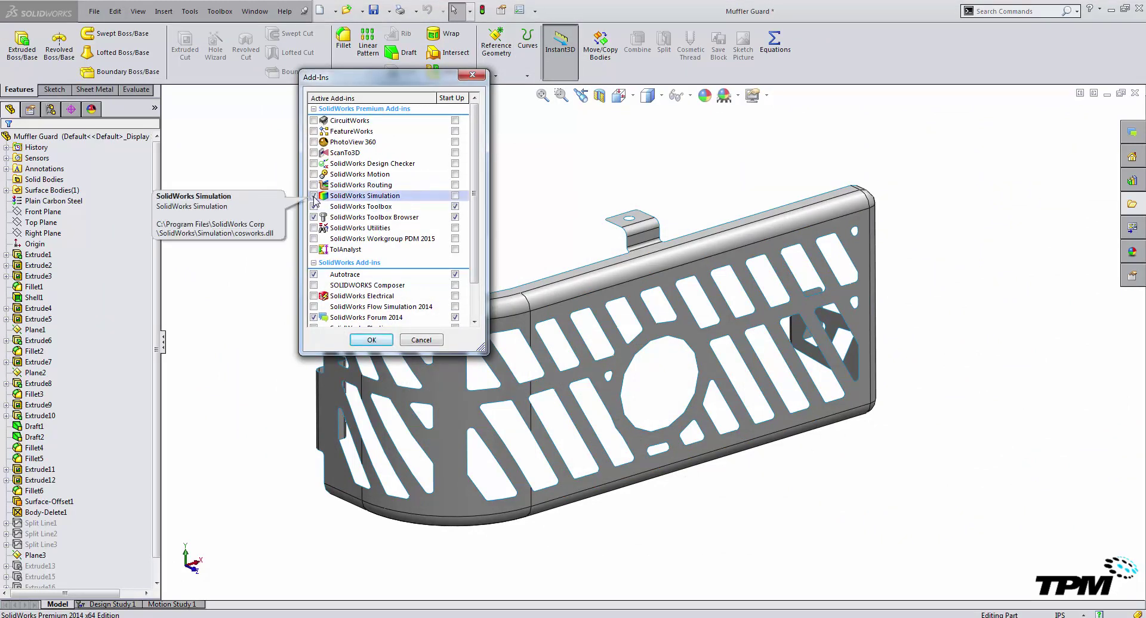
left_click(370, 339)
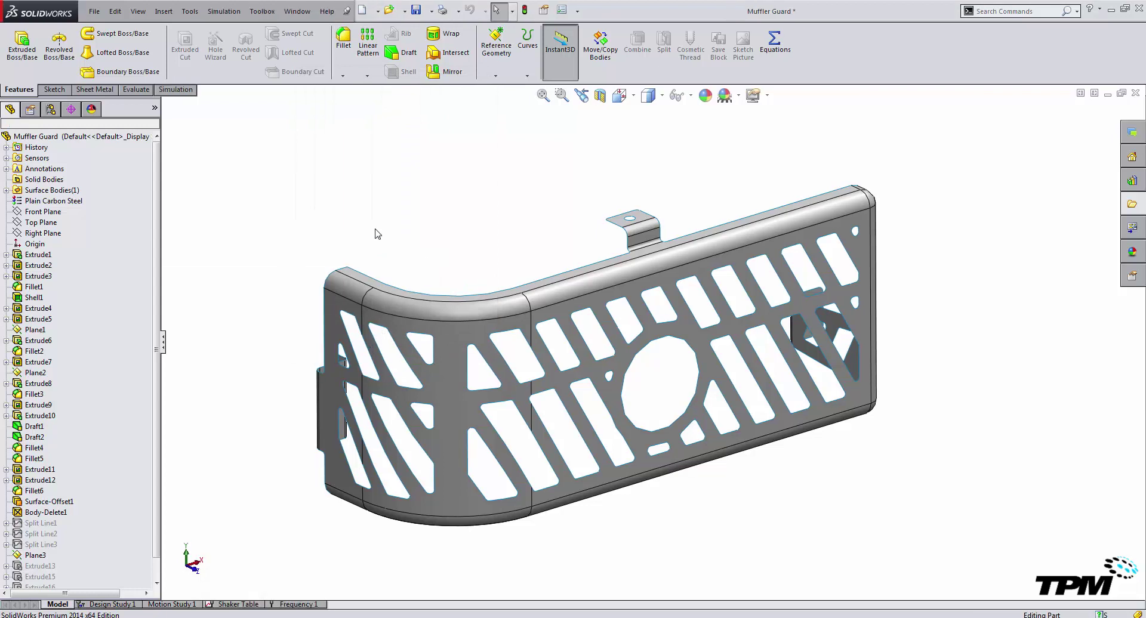
left_click(178, 90)
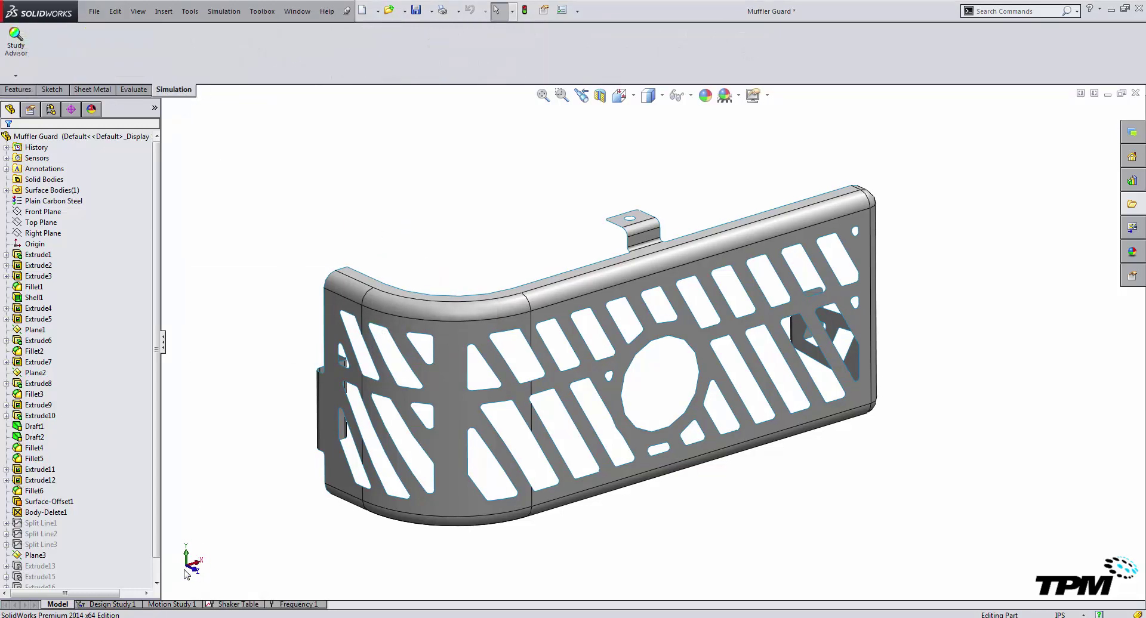
In the Shaker Table study, view 201 Annealed Stainless Steel's properties for the Muffler Guard.
left_click(228, 604)
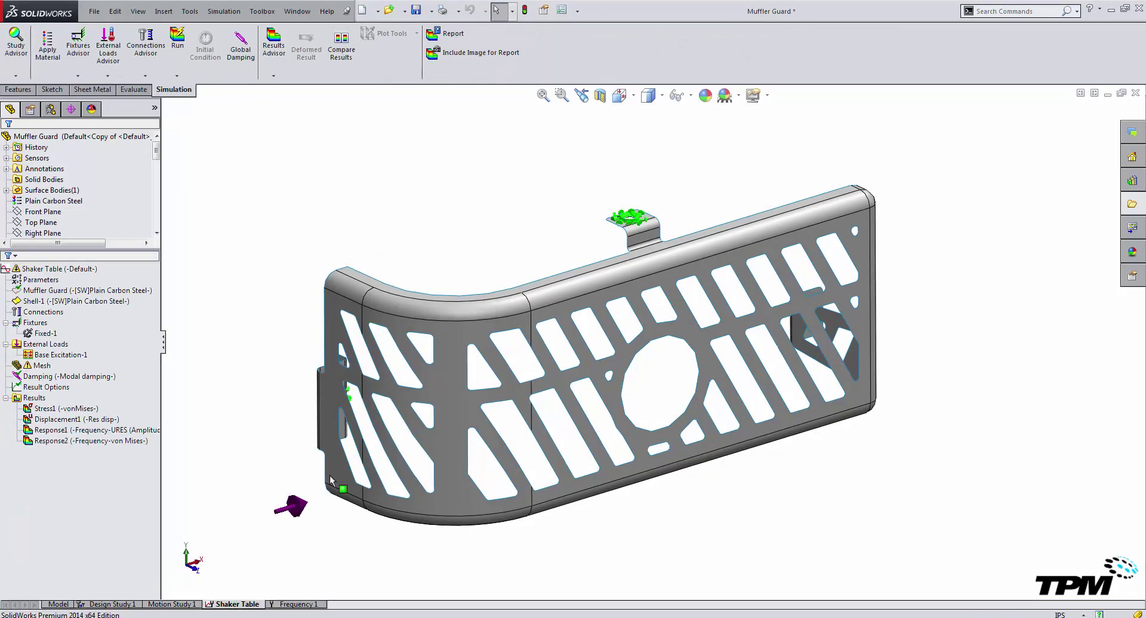
right_click(85, 292)
left_click(113, 298)
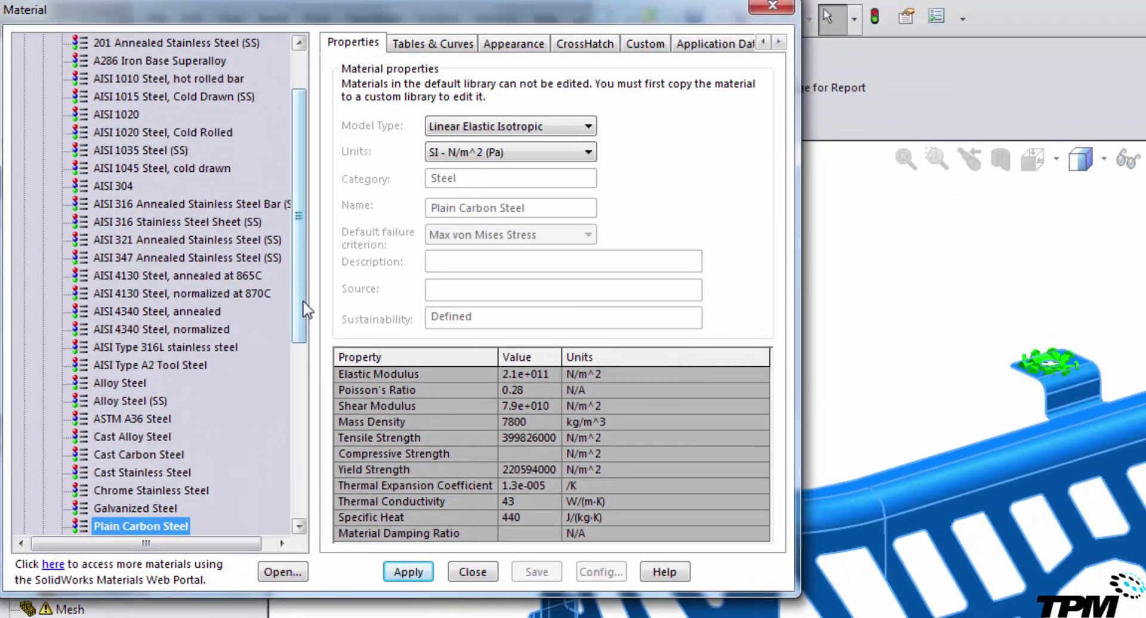
left_click_drag(359, 220, 355, 146)
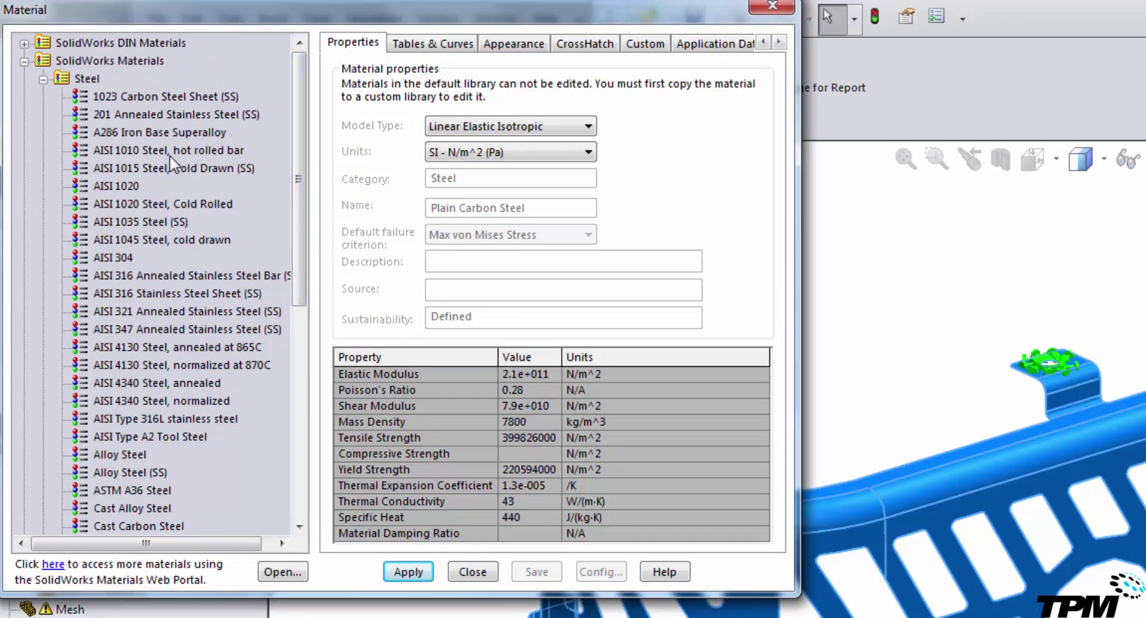
left_click(149, 116)
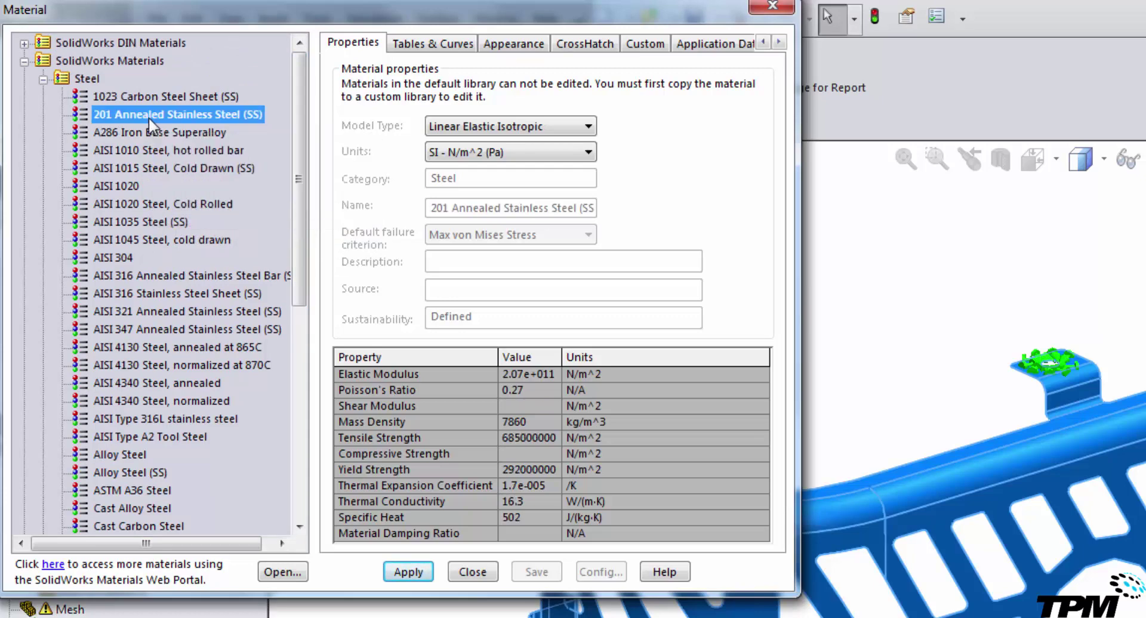
mouse_move(124, 112)
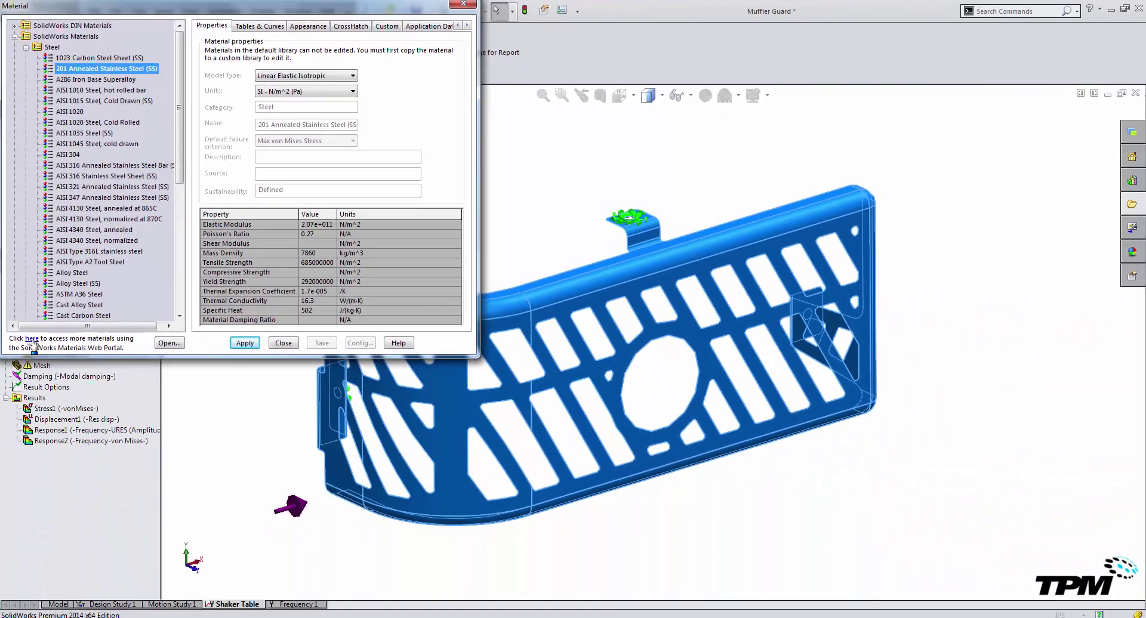
Accept the notice to open the SolidWorks Materials Web Portal in the browser.
left_click(53, 559)
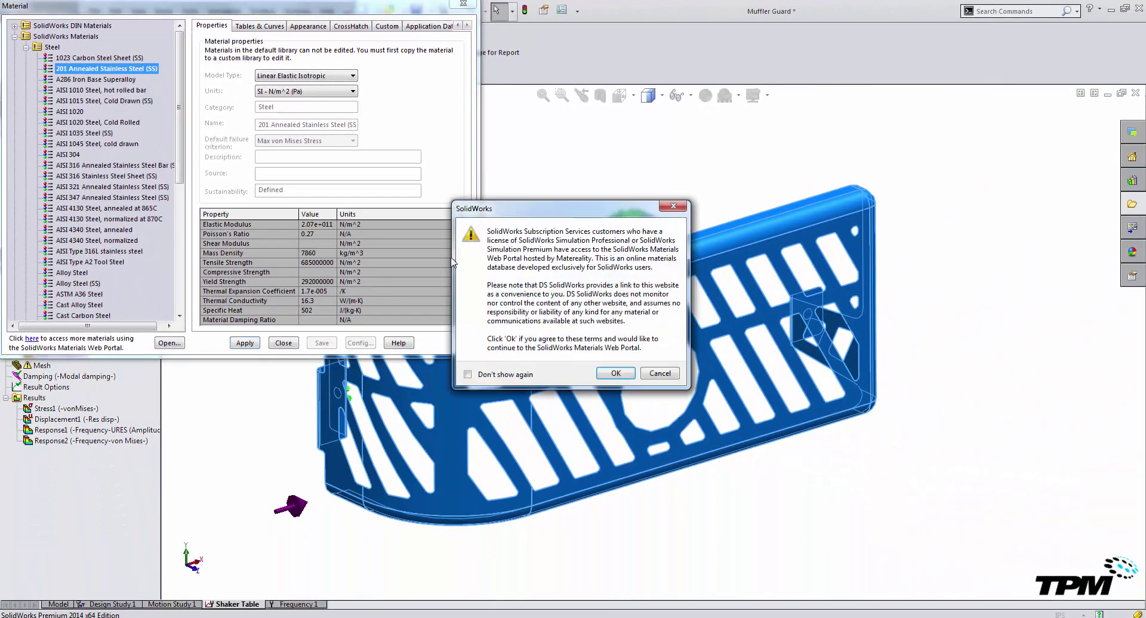
left_click_drag(571, 216, 330, 109)
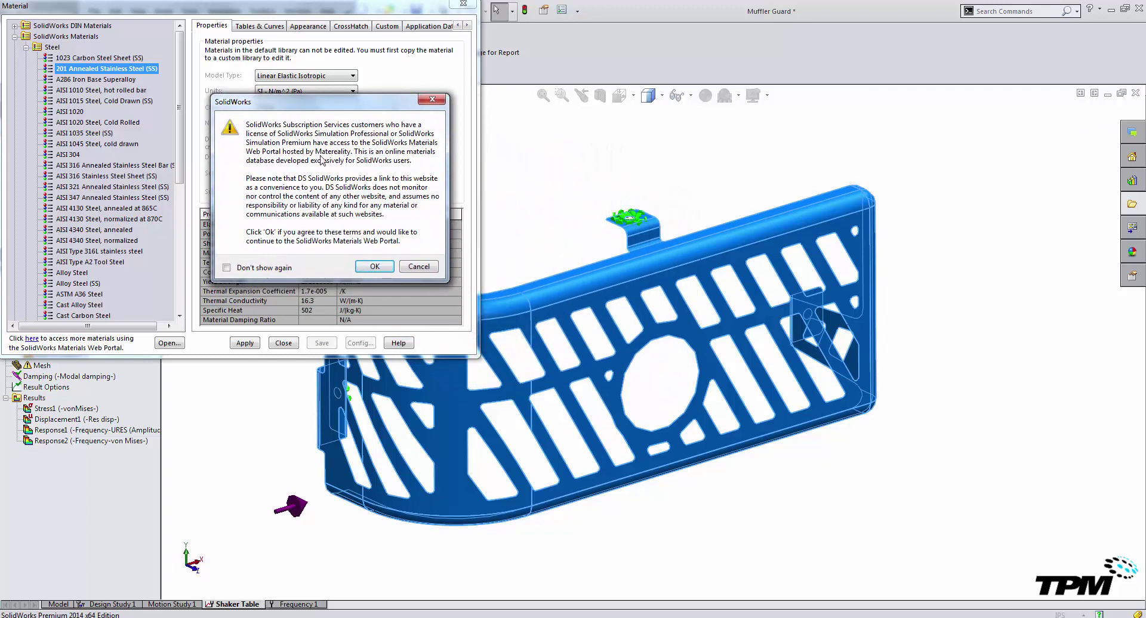
left_click(375, 266)
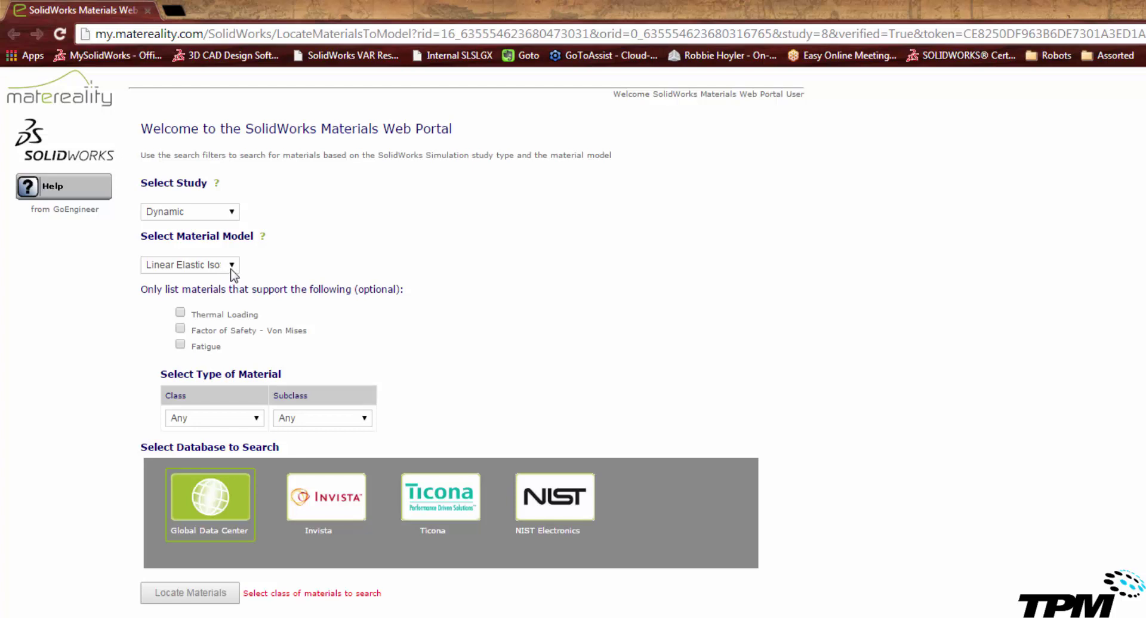
Search Matereality for materials with Class Metal and Subclass SS Austenitic.
left_click(255, 417)
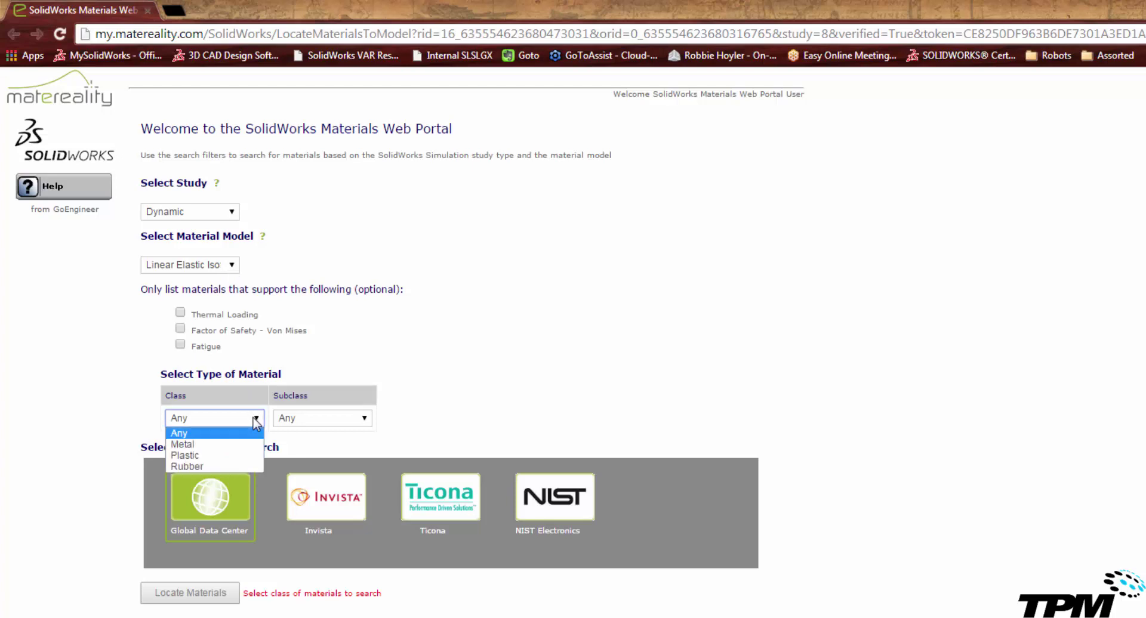
left_click(239, 445)
left_click(332, 419)
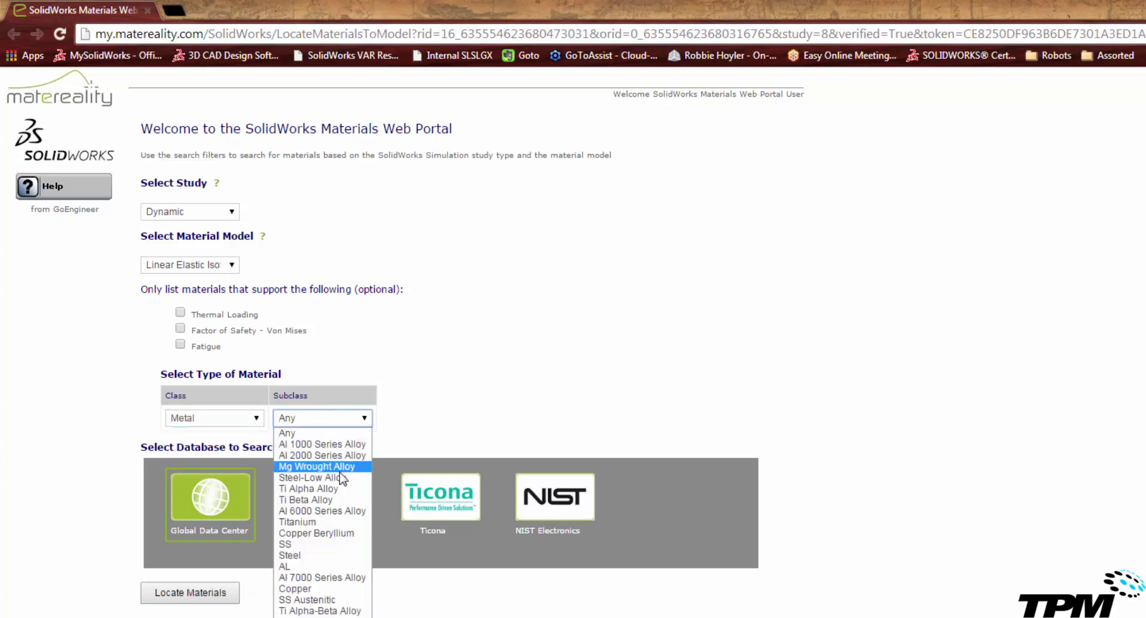
left_click(340, 601)
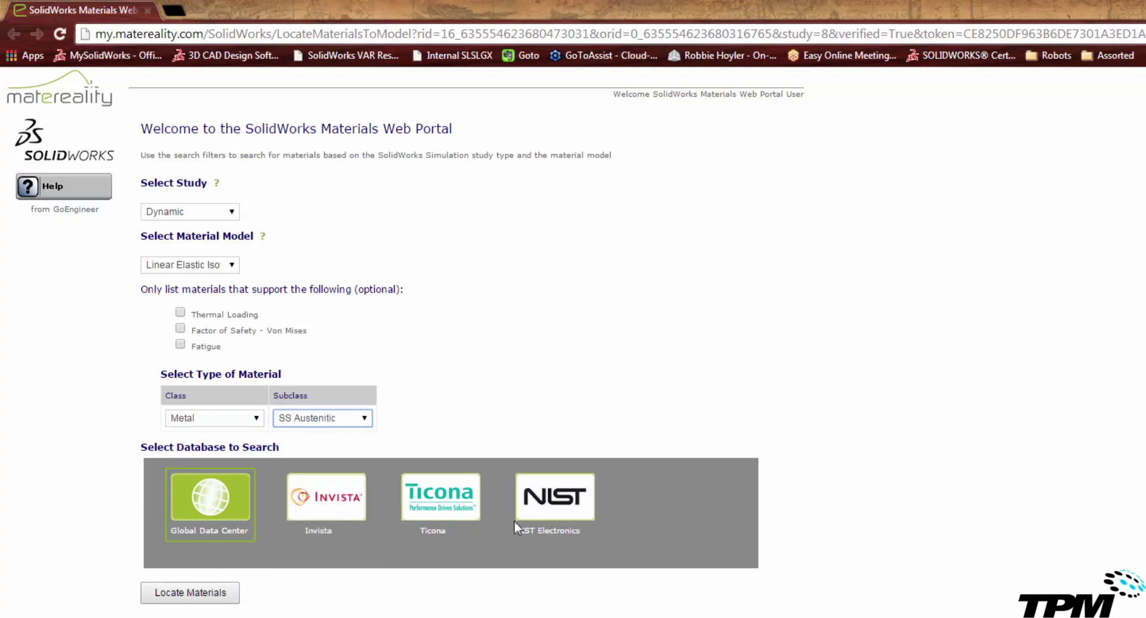
left_click(190, 595)
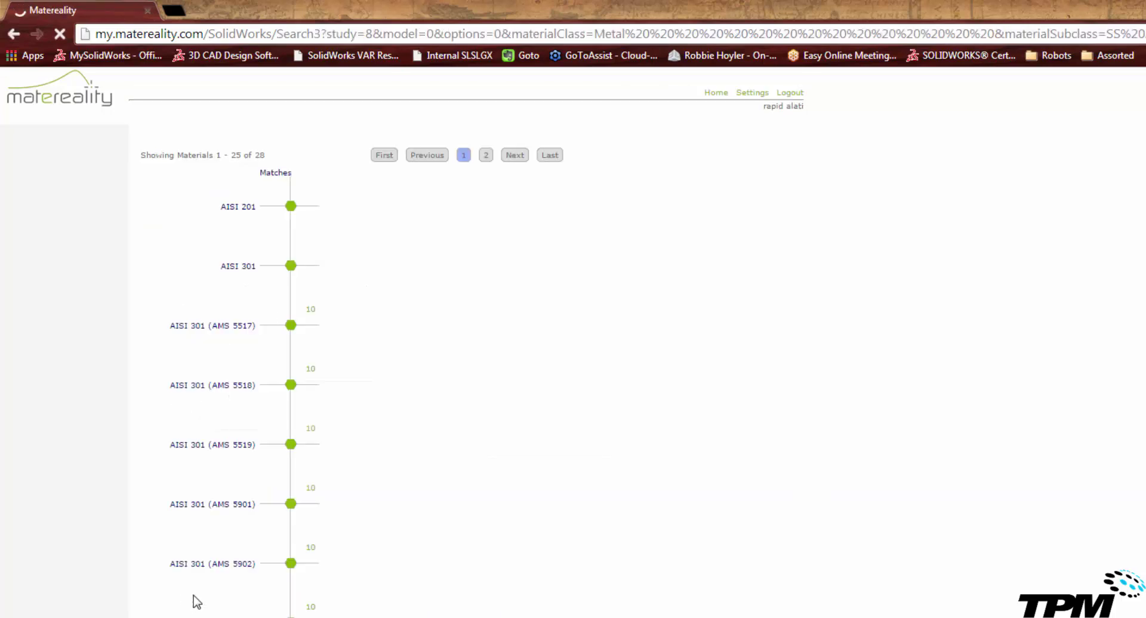
Open the AISI 201 material record from the search results.
mouse_move(258, 251)
mouse_move(292, 208)
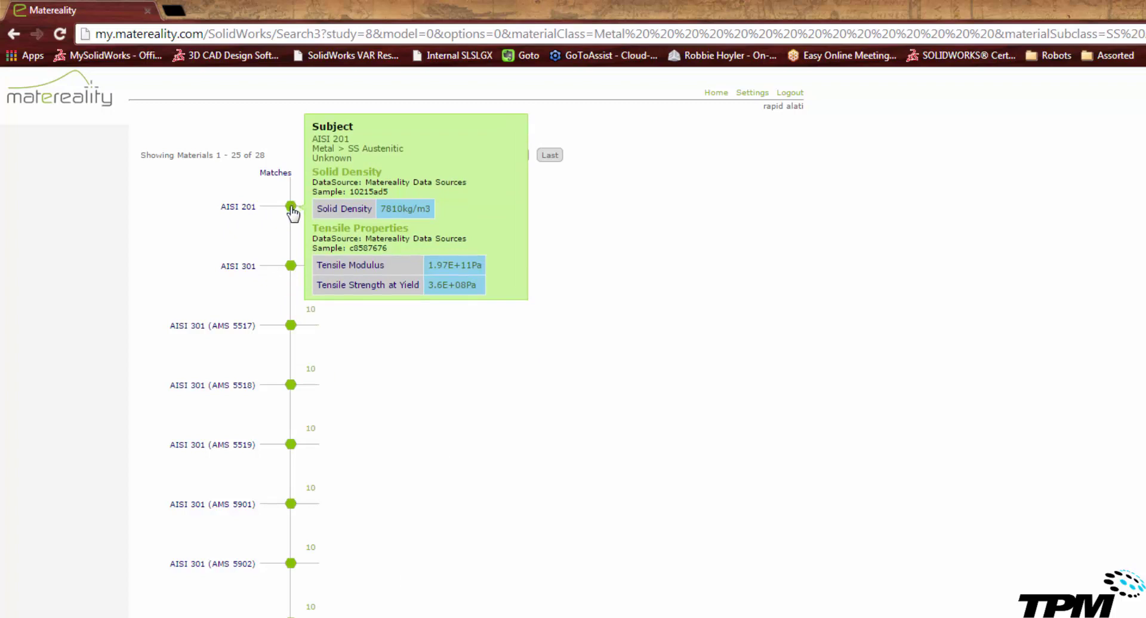
left_click(291, 208)
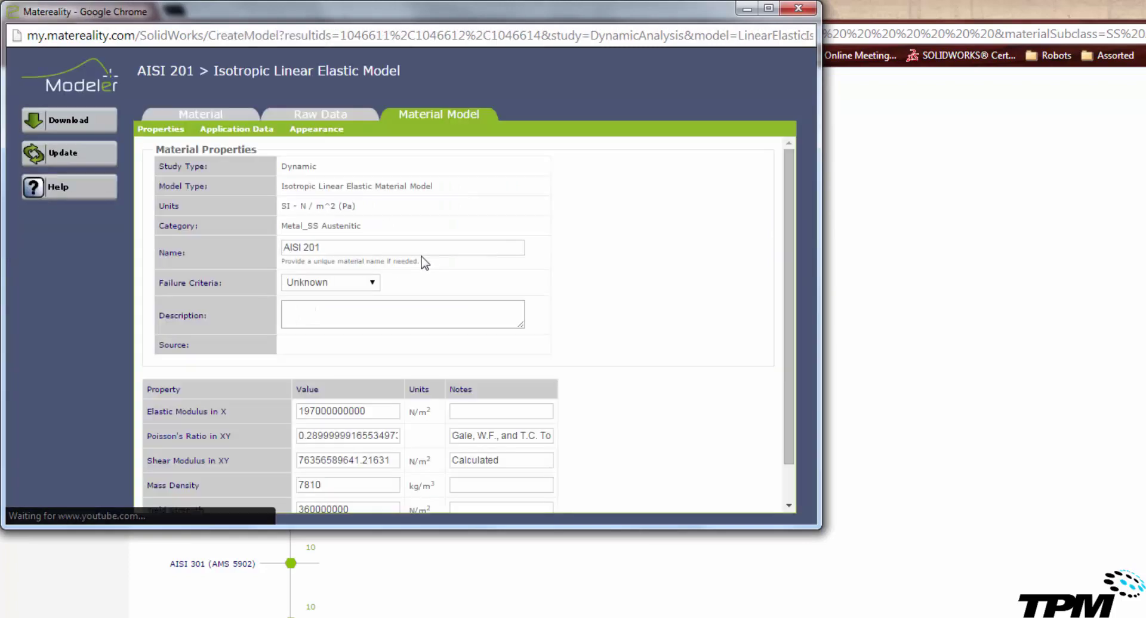
Review AISI 201's Material, Raw Data and Material Model tabs, then download it as .sldmat.
scroll(430, 260, "down", 1)
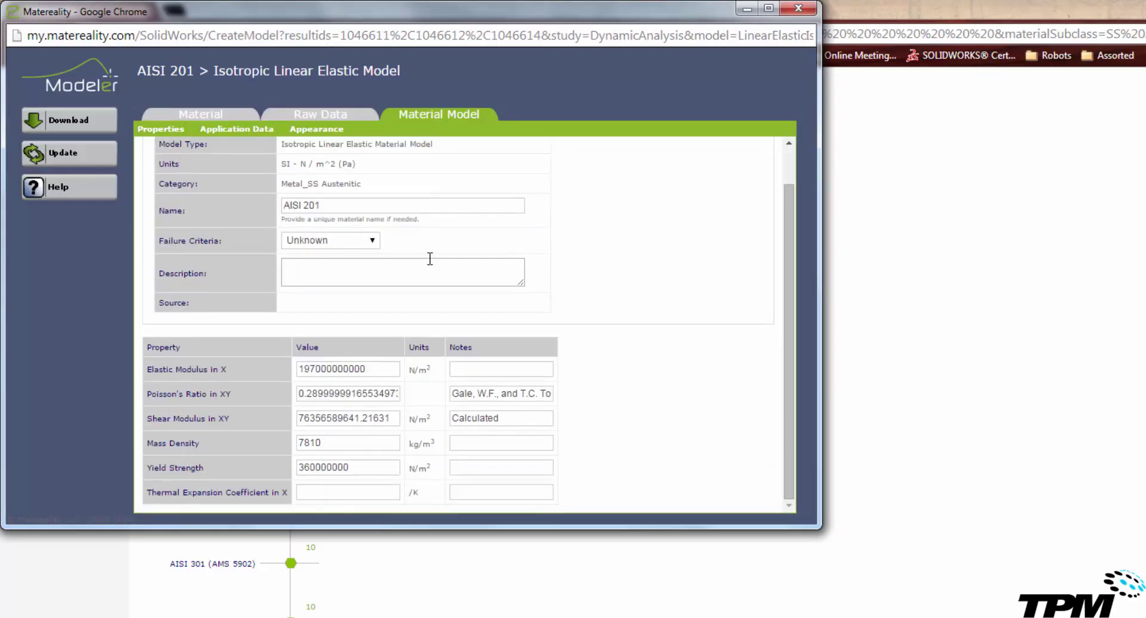
scroll(429, 266, "up", 1)
scroll(429, 274, "down", 1)
left_click(213, 116)
left_click(286, 117)
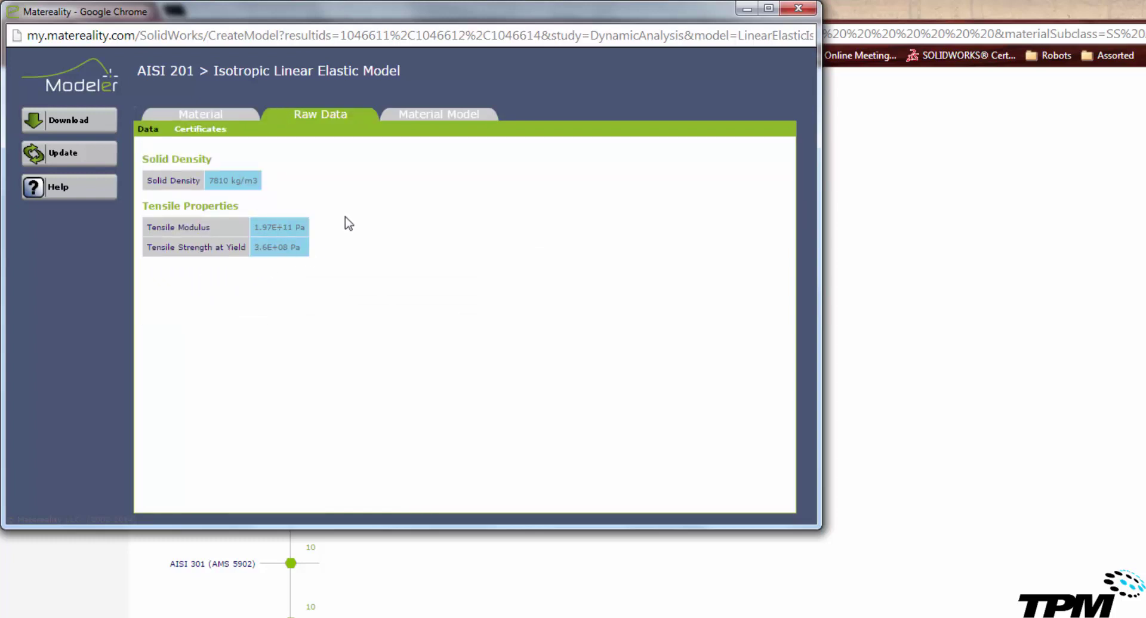
left_click(419, 116)
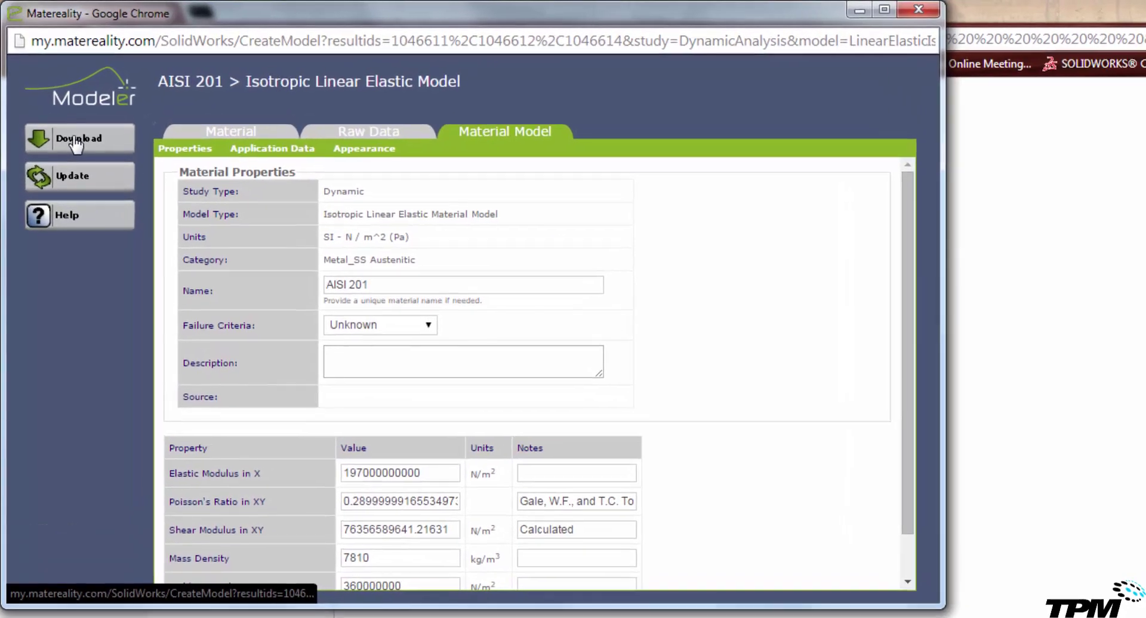
left_click(69, 120)
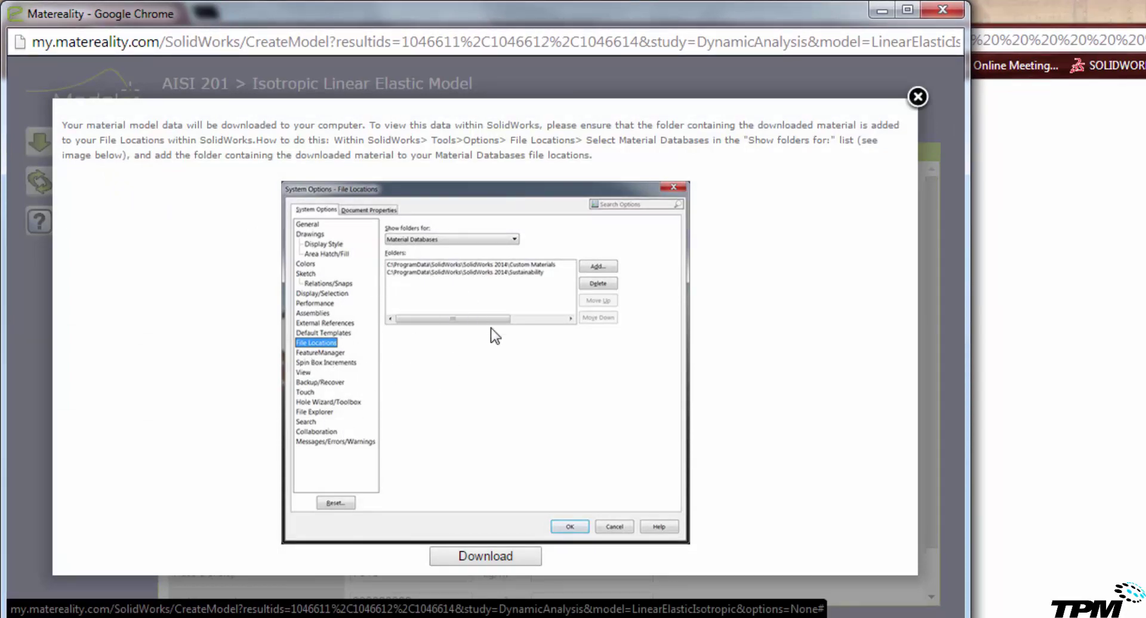
left_click(504, 556)
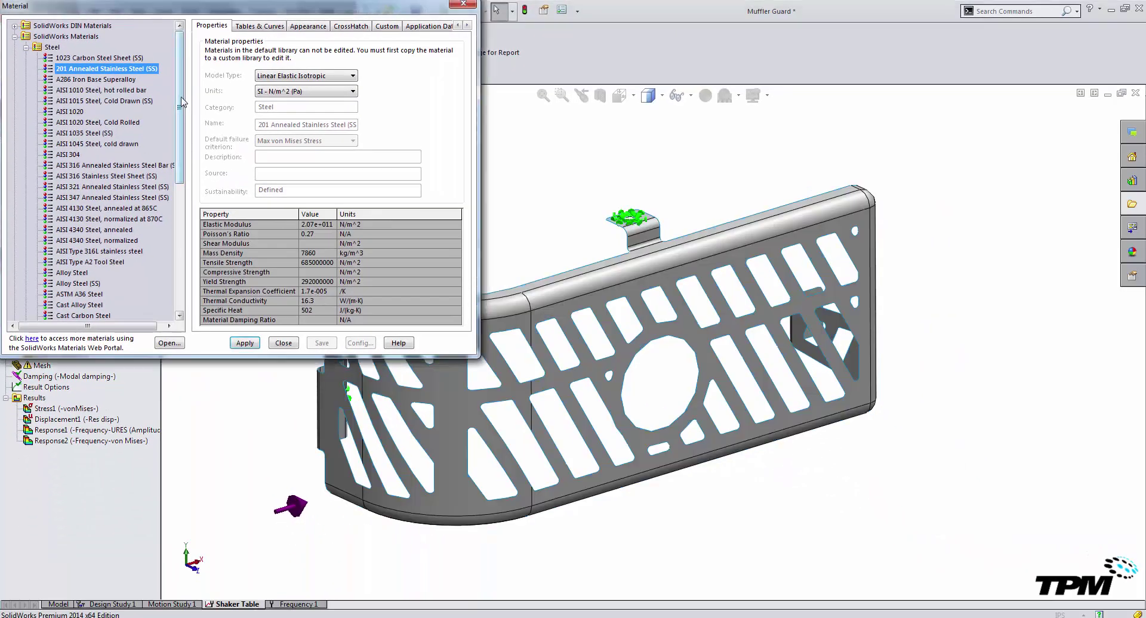
Apply AISI 201 from the matereality.AISI 201 library to the Muffler Guard.
left_click_drag(183, 103, 182, 274)
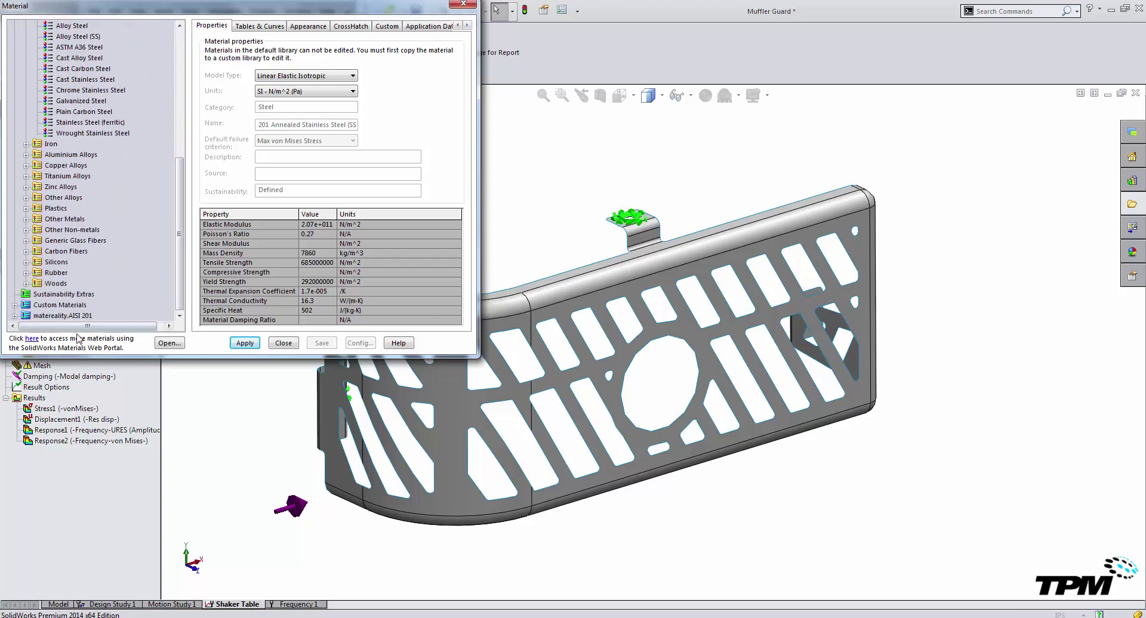
left_click(14, 316)
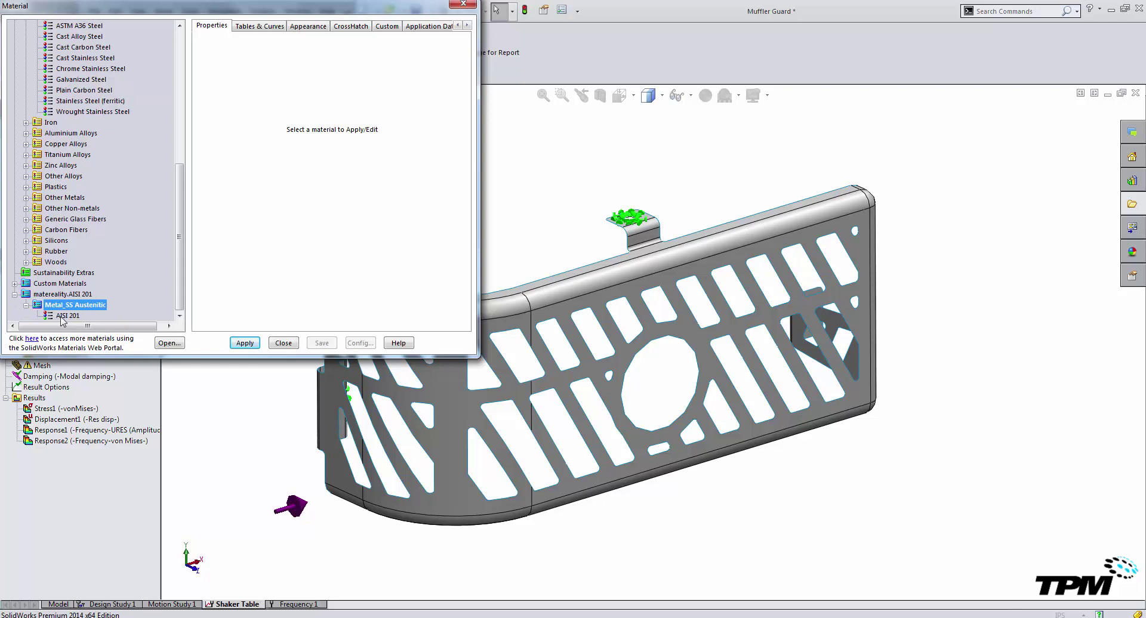
left_click(64, 315)
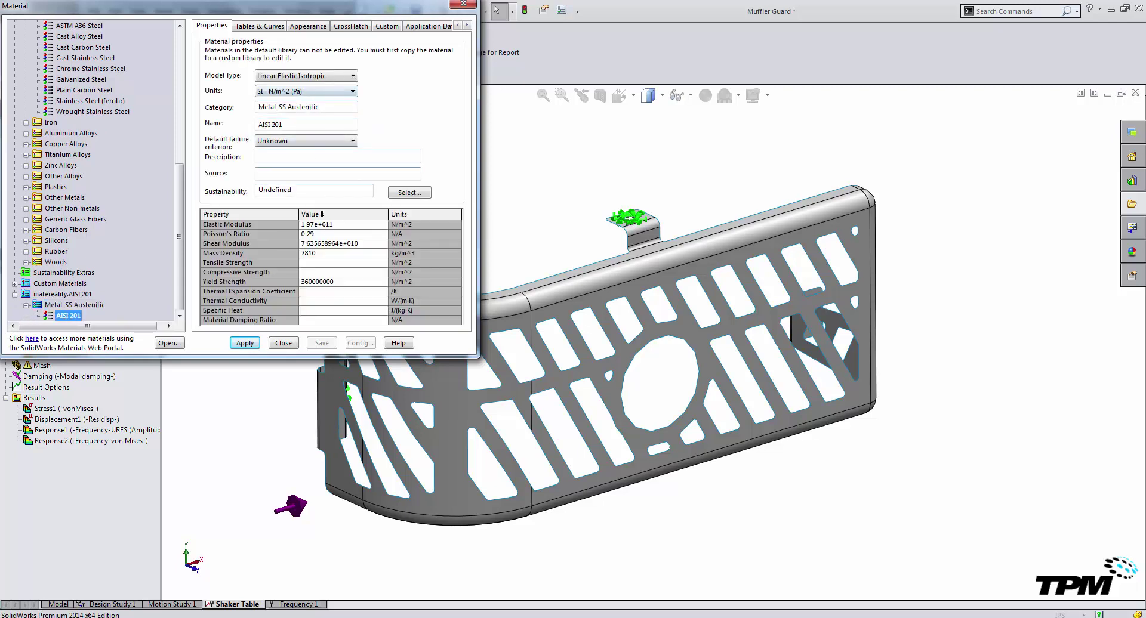
left_click(245, 343)
left_click(283, 343)
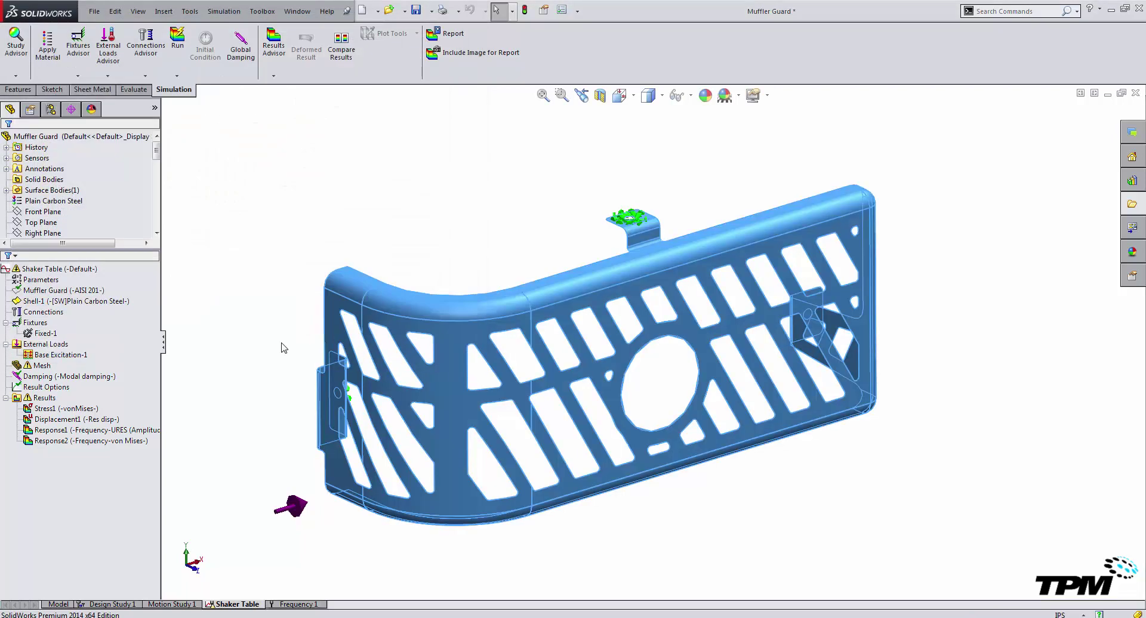